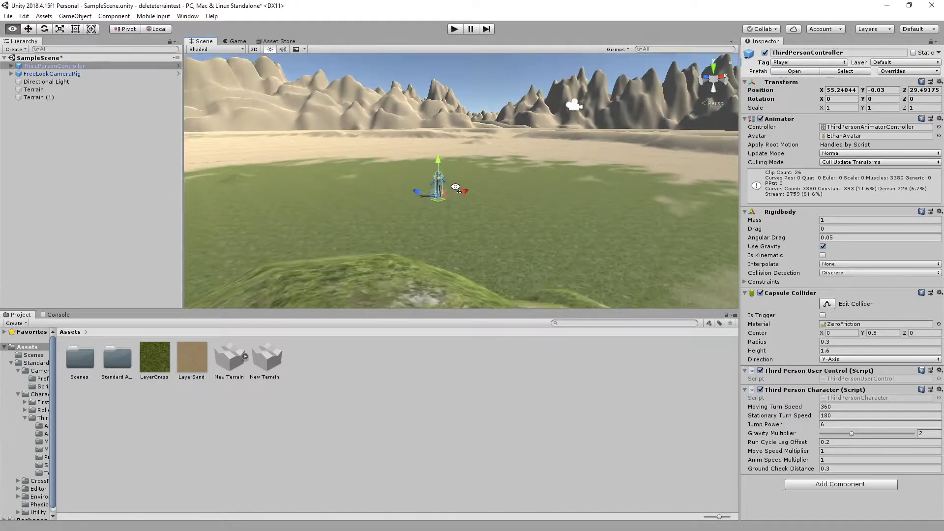
# Play-test the scene by walking the third-person character briefly across the grass, and stop play mode
pyautogui.scroll(4, 441, 98)
pyautogui.click(453, 30)
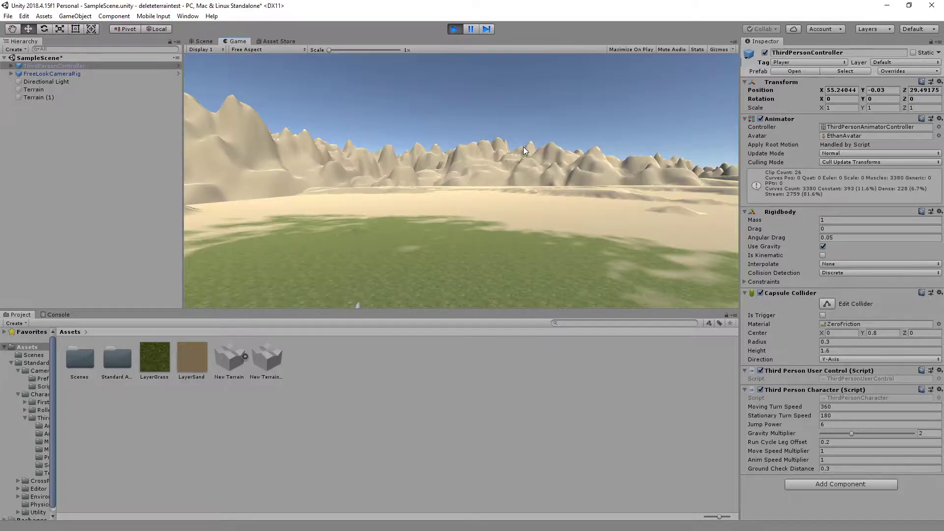
pyautogui.click(484, 175)
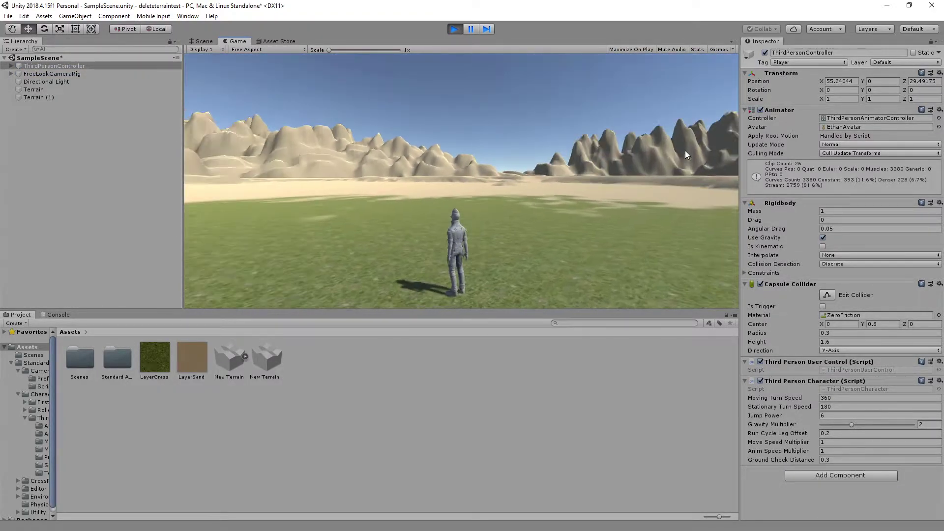
pyautogui.press('w')
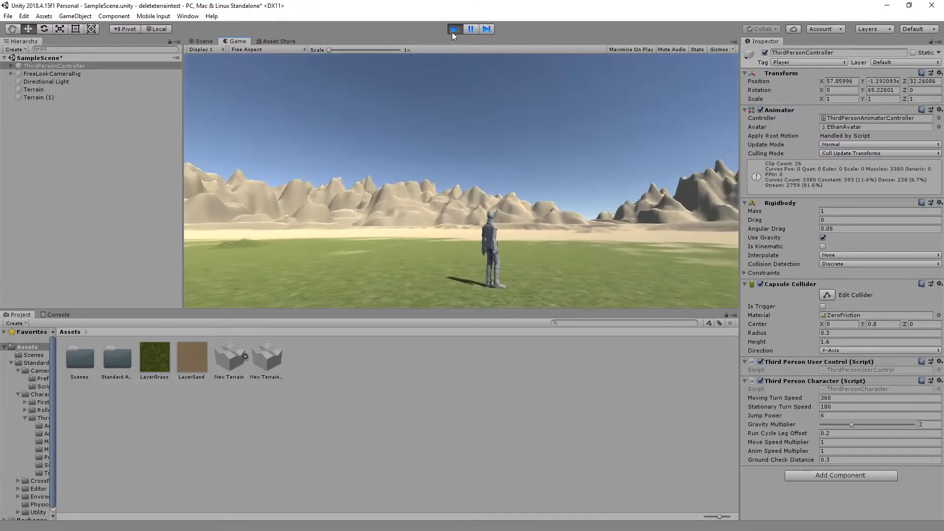
pyautogui.click(454, 30)
# Delete the surrounding mountain terrain and create a new 3D terrain object
pyautogui.click(412, 119)
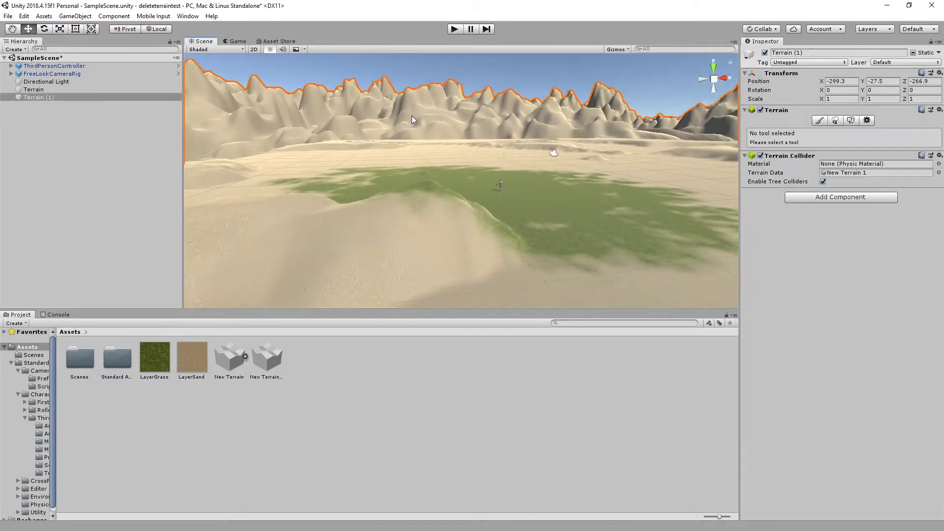
pyautogui.press('Delete')
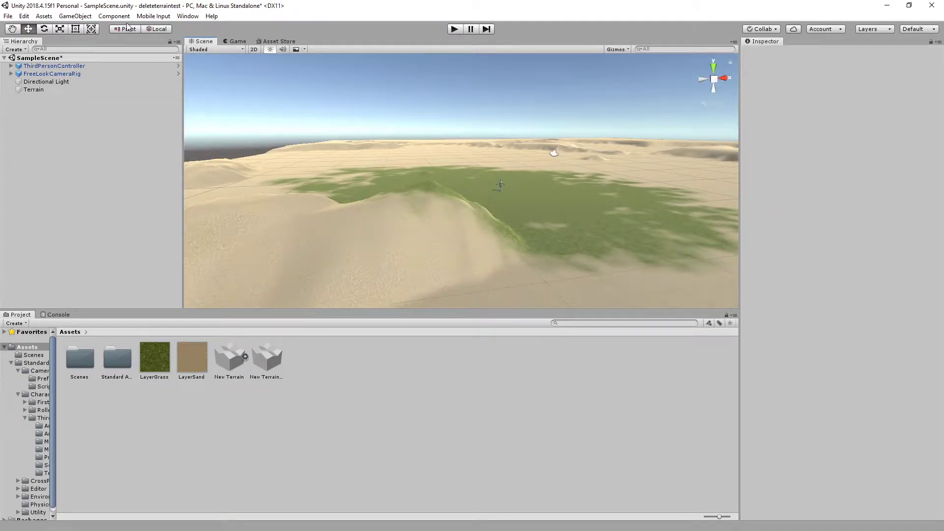
pyautogui.click(72, 16)
pyautogui.moveTo(139, 50)
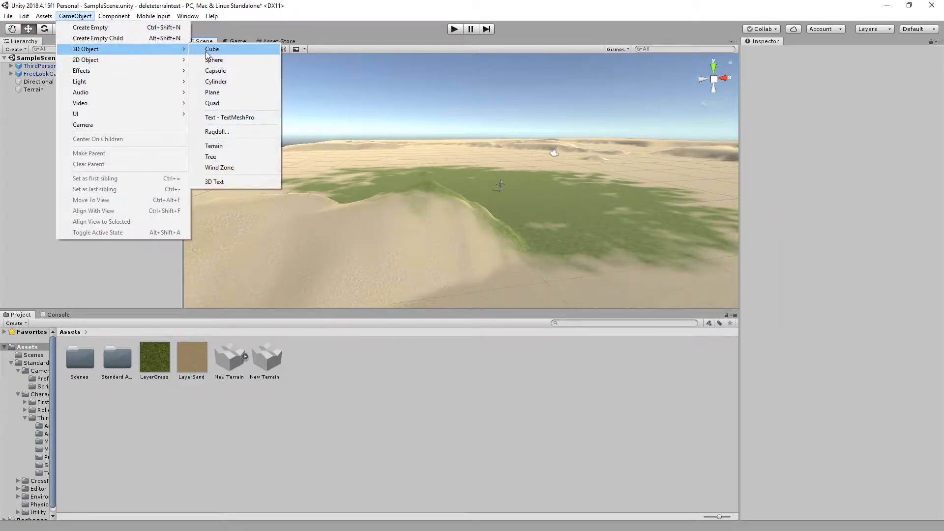
pyautogui.click(230, 148)
# Turn off Lightmap Static in the new terrain's settings
pyautogui.keyDown('alt'); pyautogui.moveTo(462, 150); pyautogui.dragTo(482, 204); pyautogui.keyUp('alt')
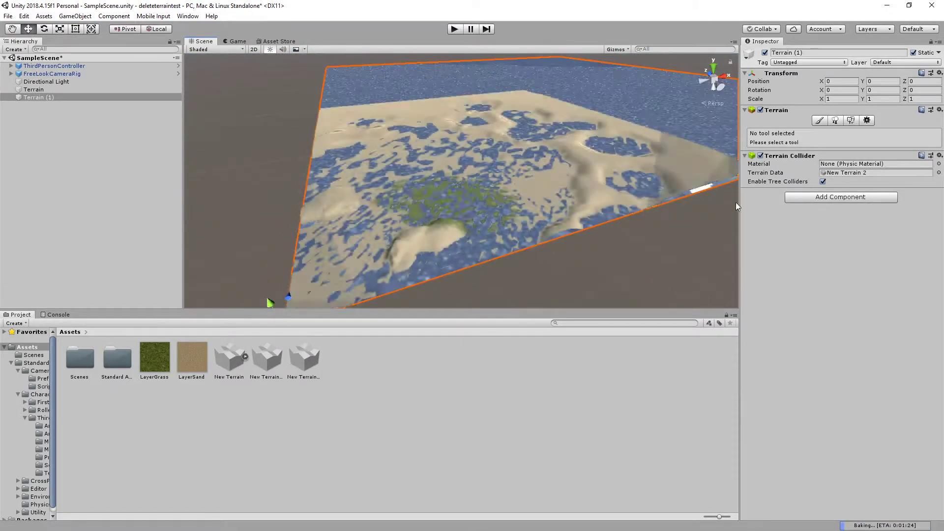
pyautogui.click(868, 120)
pyautogui.scroll(-8, 871, 223)
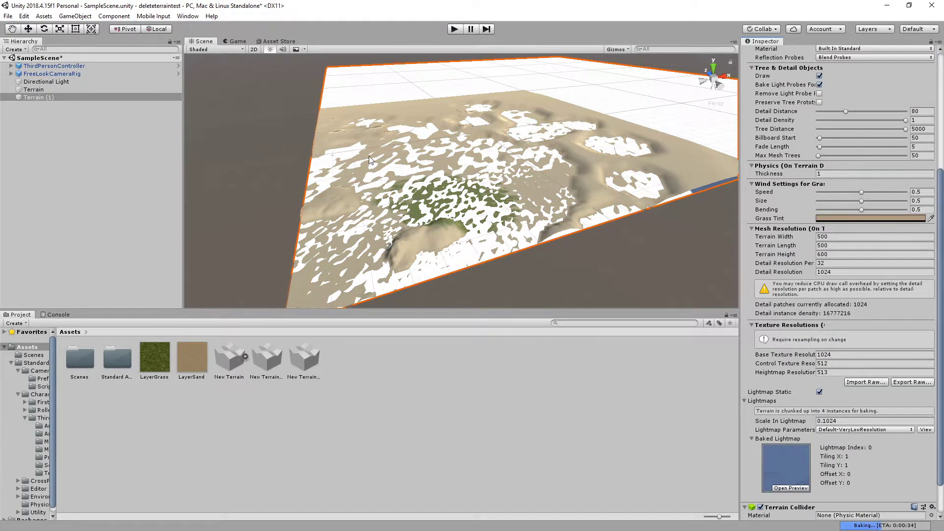
pyautogui.scroll(-2, 843, 310)
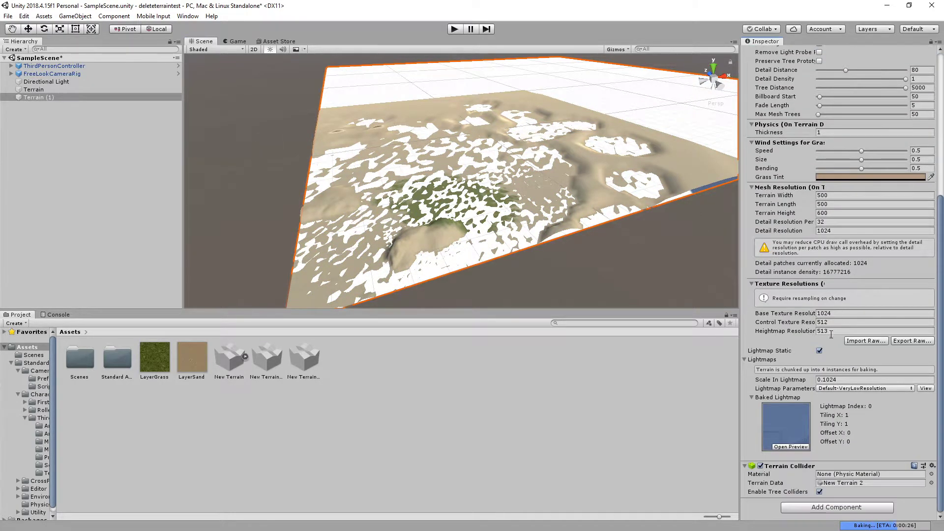
pyautogui.click(820, 351)
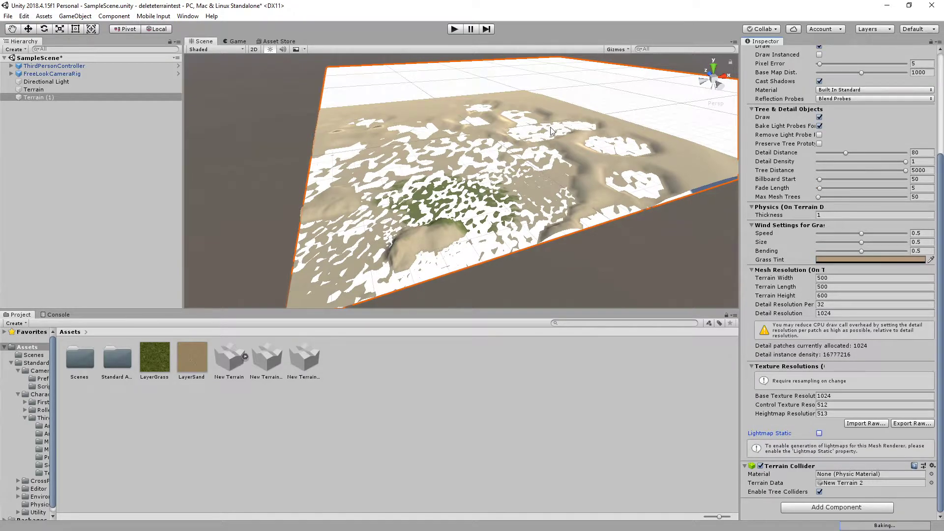
# Set the new terrain's width and length to 1000, height to 500, and both detail resolution and detail resolution per patch to 8
pyautogui.moveTo(551, 131); pyautogui.dragTo(531, 145, button='right')
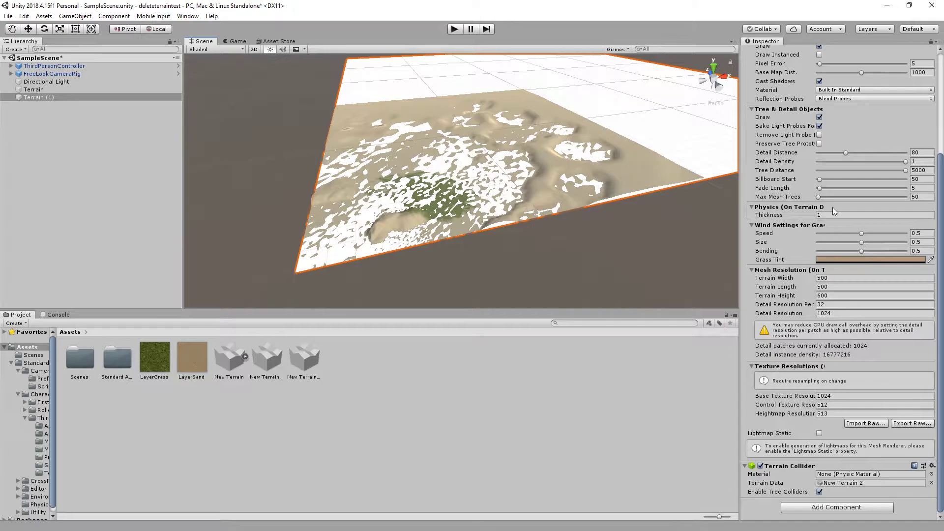
pyautogui.scroll(4, 804, 142)
pyautogui.scroll(-4, 803, 137)
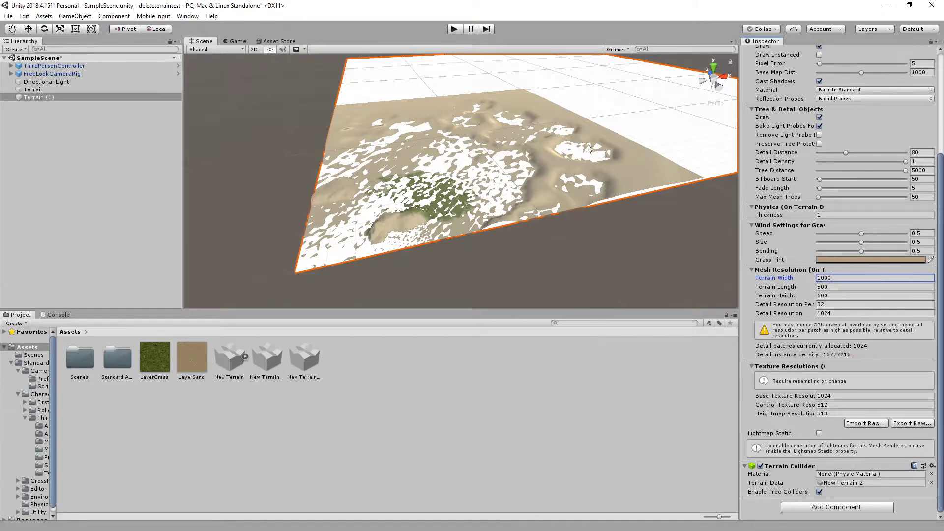
pyautogui.moveTo(539, 133); pyautogui.dragTo(573, 163, button='right')
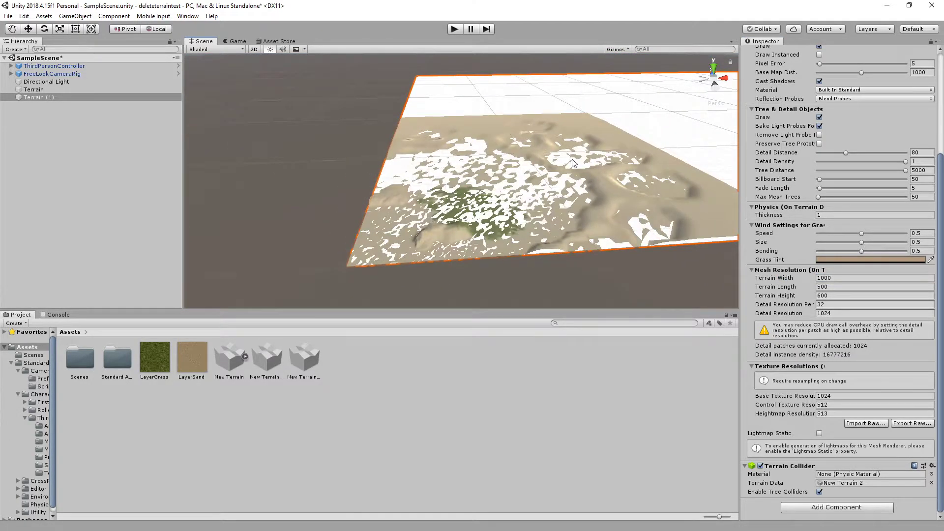
pyautogui.click(836, 296)
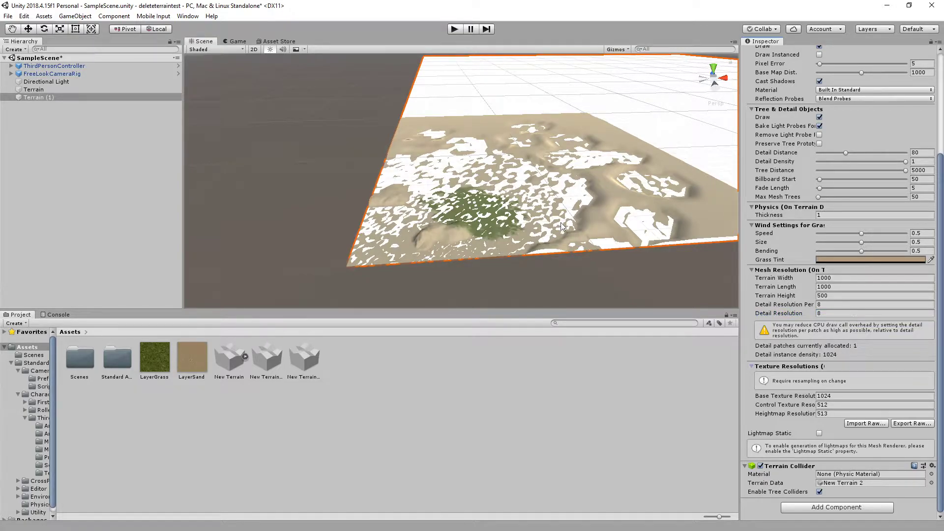
# Move the new terrain around and beneath the original terrain, to about X -408.9, Y -41.3, Z -275.2
pyautogui.moveTo(561, 227); pyautogui.dragTo(568, 175, button='right')
pyautogui.press('w')
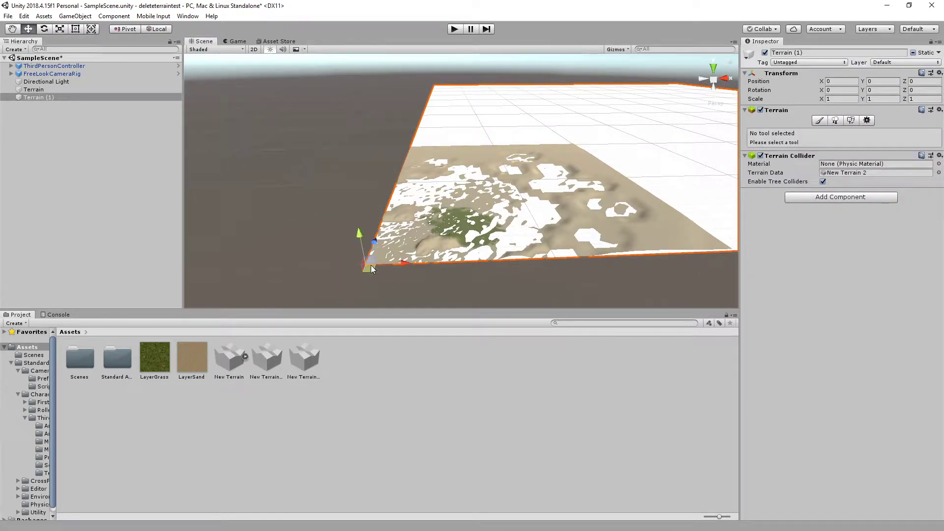
pyautogui.moveTo(372, 269); pyautogui.dragTo(207, 307)
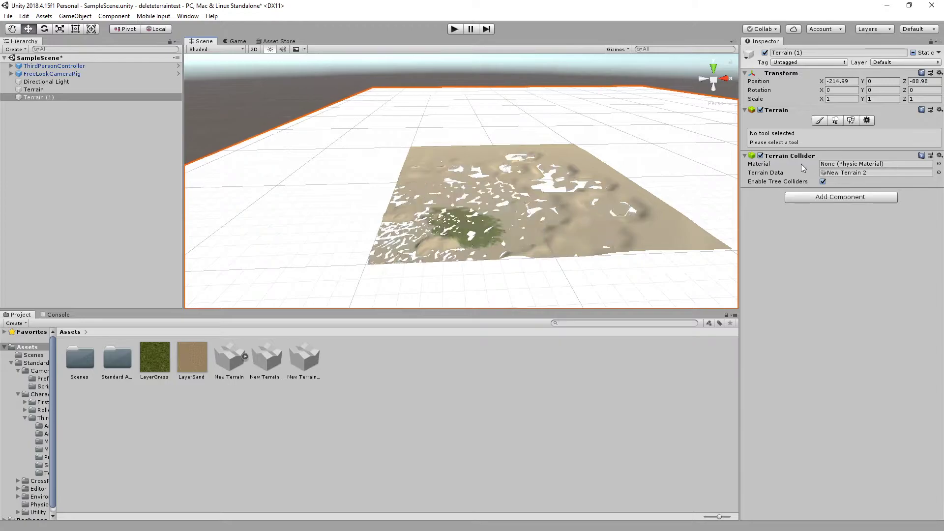
pyautogui.moveTo(801, 168); pyautogui.dragTo(904, 12)
pyautogui.moveTo(627, 98); pyautogui.dragTo(299, 168, button='right')
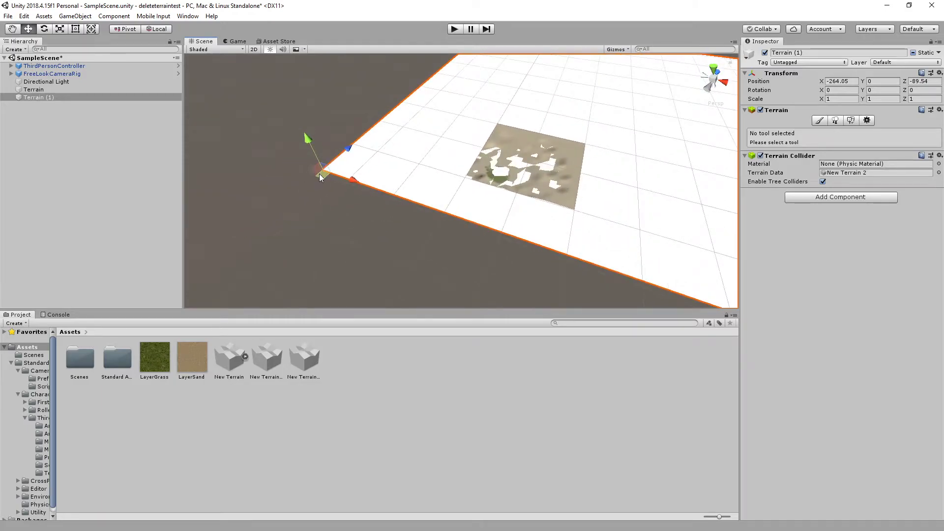
pyautogui.moveTo(320, 176); pyautogui.dragTo(231, 210)
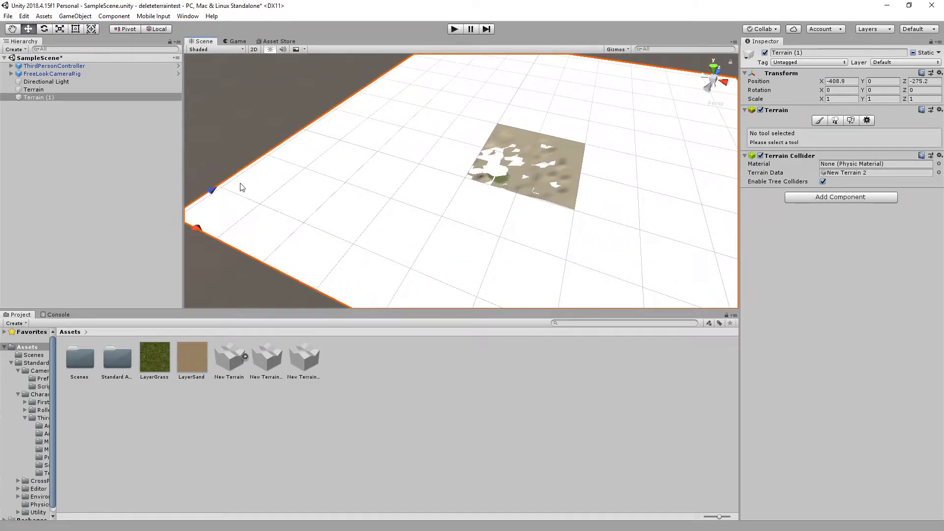
pyautogui.moveTo(263, 182); pyautogui.dragTo(240, 184, button='right')
pyautogui.moveTo(197, 167); pyautogui.dragTo(226, 187)
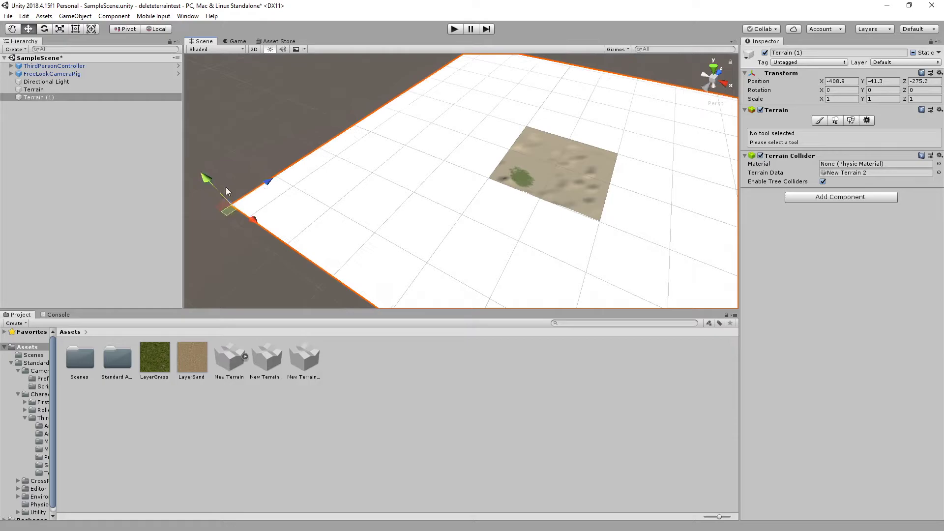
# Switch the new terrain to Paint Texture and add LayerSand as its terrain layer
pyautogui.click(819, 122)
pyautogui.click(805, 132)
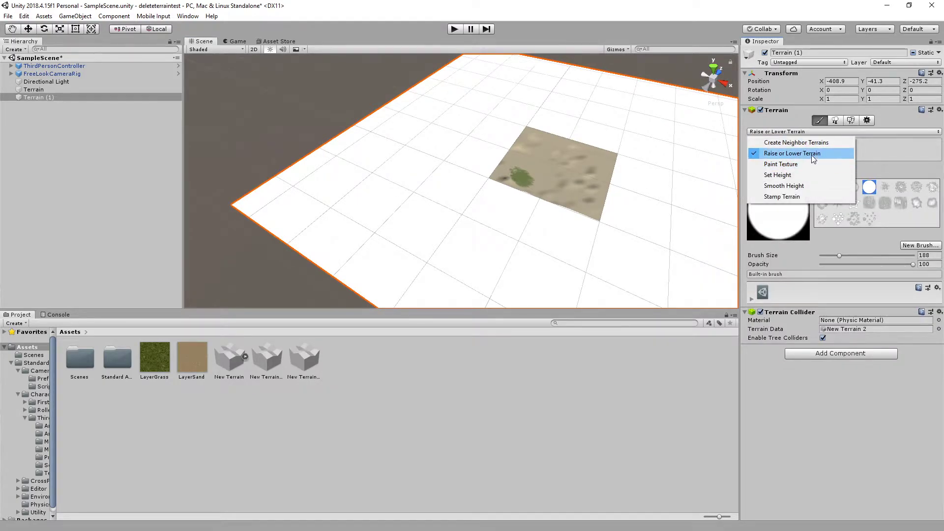
pyautogui.click(792, 167)
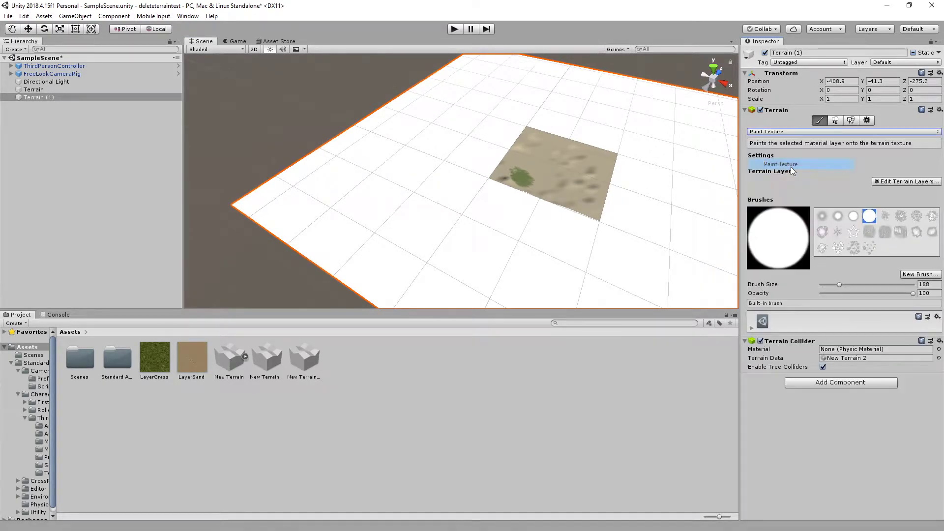
pyautogui.click(907, 181)
pyautogui.click(890, 194)
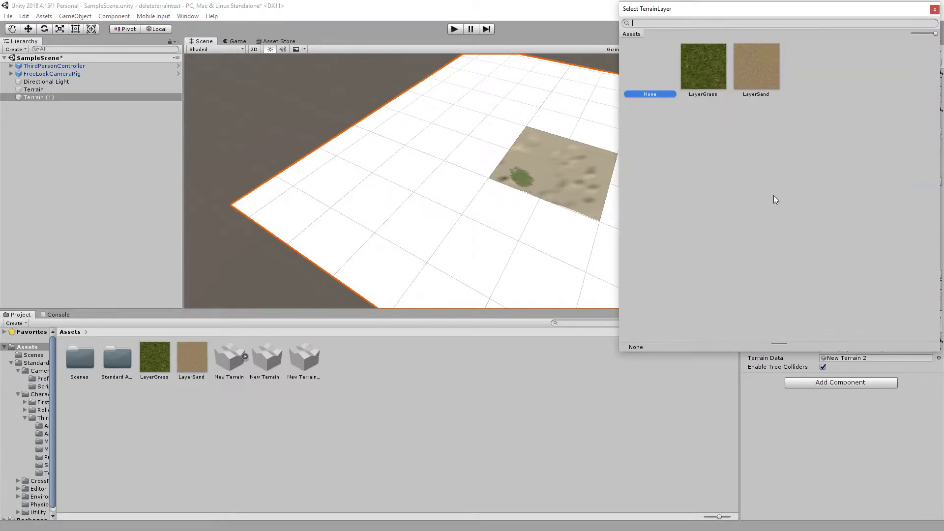
pyautogui.doubleClick(753, 64)
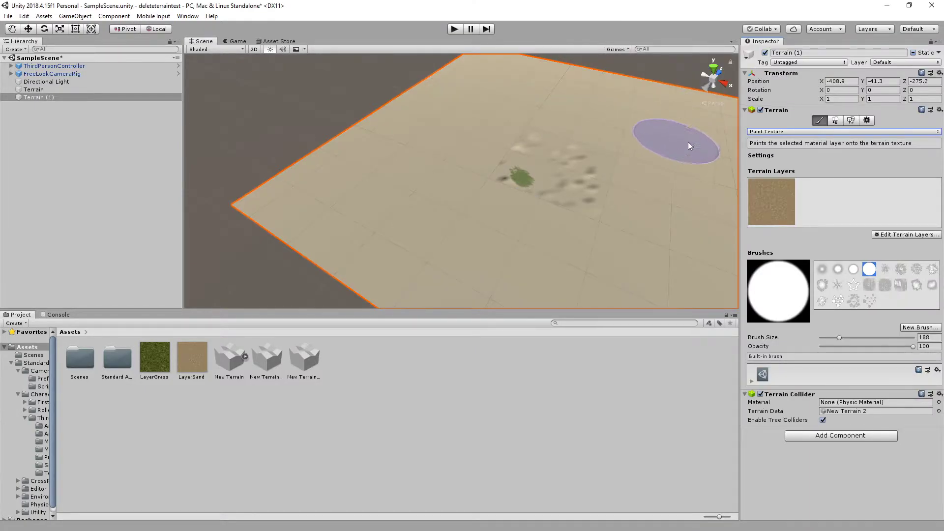
# Raise rugged mountains along the far and side edges of the new terrain with a streaky textured brush at size 188
pyautogui.moveTo(583, 172)
pyautogui.keyDown('alt'); pyautogui.mouseDown()
pyautogui.moveTo(462, 161)
pyautogui.moveTo(491, 167)
pyautogui.moveTo(589, 142)
pyautogui.moveTo(552, 147)
pyautogui.moveTo(516, 169)
pyautogui.moveTo(531, 156)
pyautogui.moveTo(542, 169)
pyautogui.moveTo(553, 164)
pyautogui.moveTo(575, 141)
pyautogui.moveTo(565, 158)
pyautogui.mouseUp(); pyautogui.keyUp('alt')
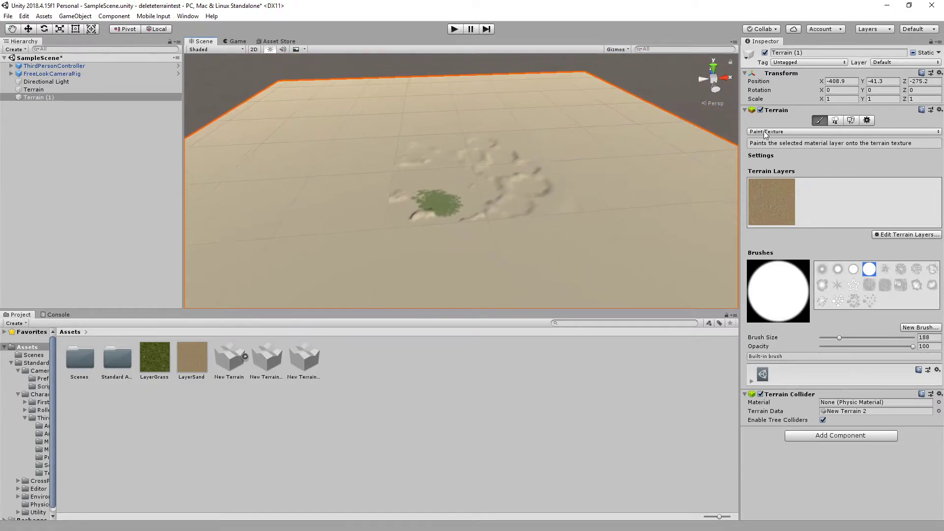
pyautogui.click(773, 132)
pyautogui.click(787, 153)
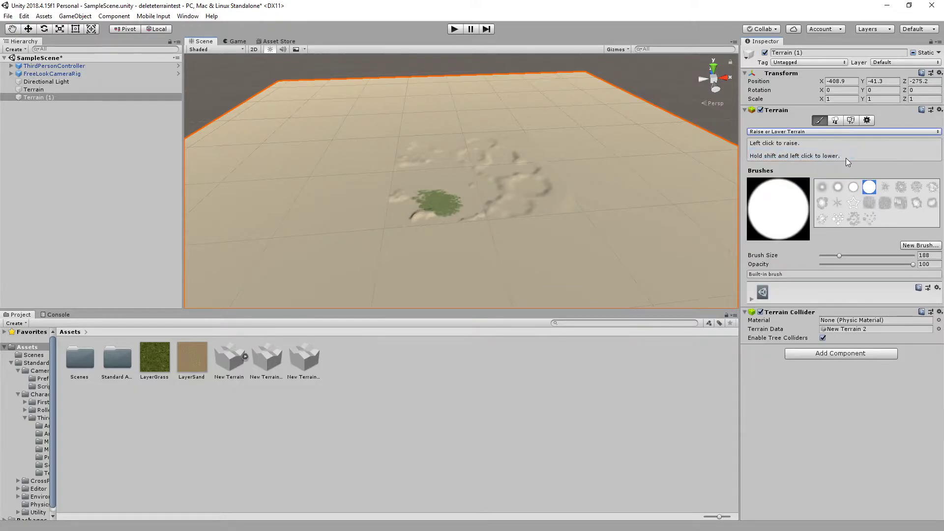
pyautogui.moveTo(367, 93)
pyautogui.mouseDown()
pyautogui.moveTo(314, 94)
pyautogui.moveTo(618, 95)
pyautogui.moveTo(531, 91)
pyautogui.moveTo(590, 86)
pyautogui.mouseUp()
pyautogui.click(368, 74)
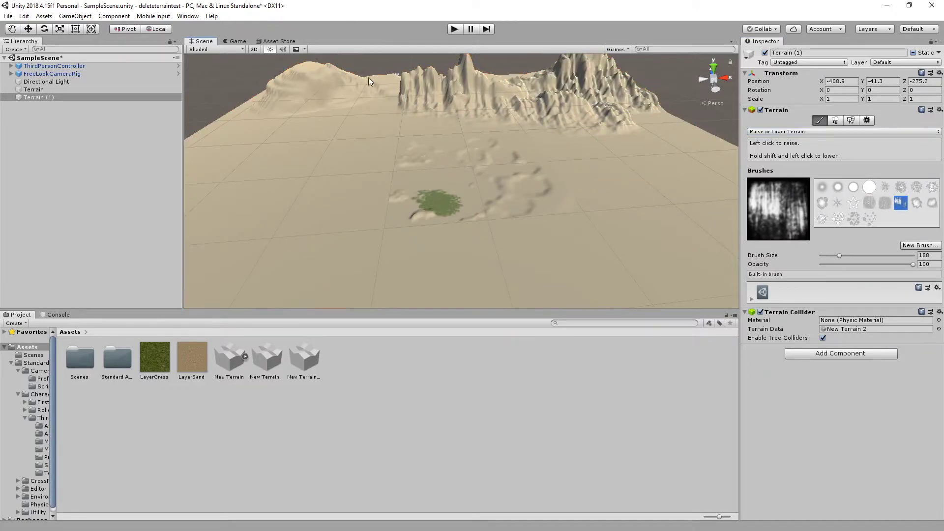
pyautogui.click(579, 116)
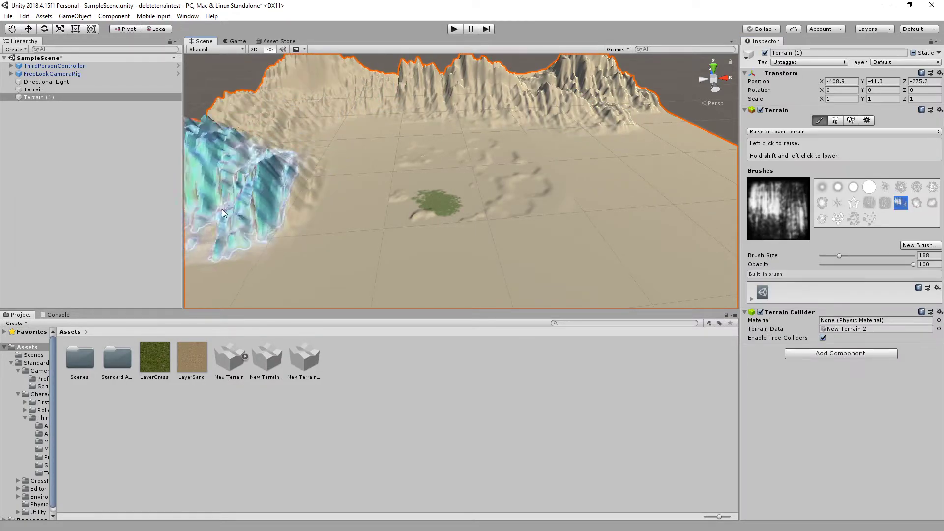
pyautogui.moveTo(442, 135)
pyautogui.mouseDown()
pyautogui.moveTo(556, 256)
pyautogui.moveTo(445, 125)
pyautogui.mouseUp()
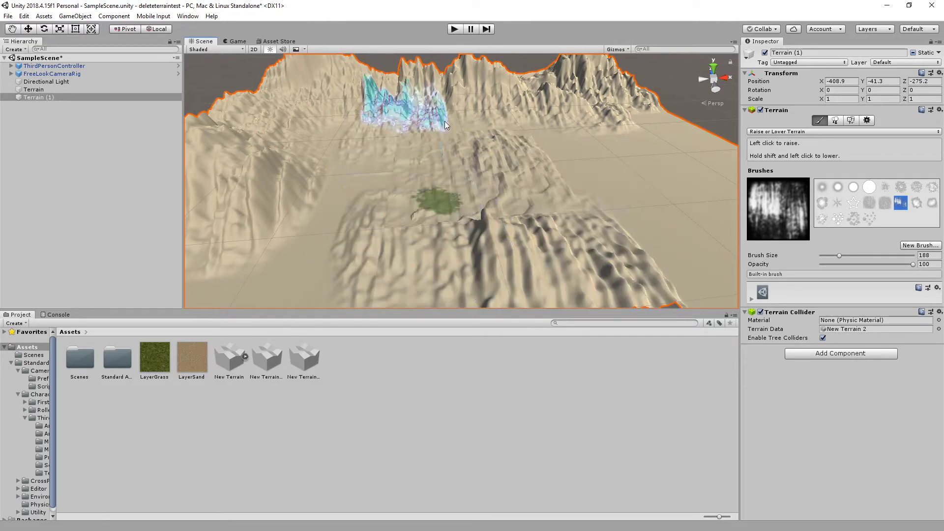
pyautogui.hotkey('ctrl', 'z')
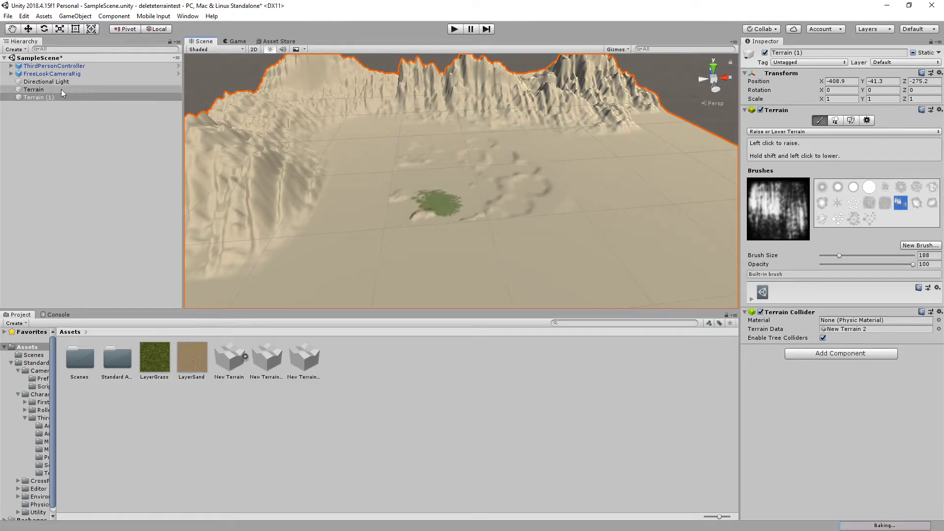
pyautogui.click(95, 89)
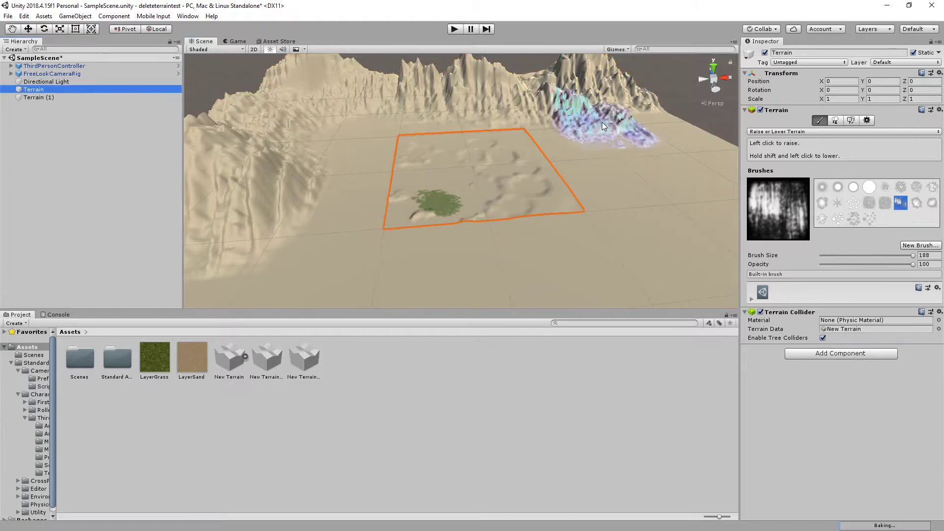
pyautogui.click(761, 110)
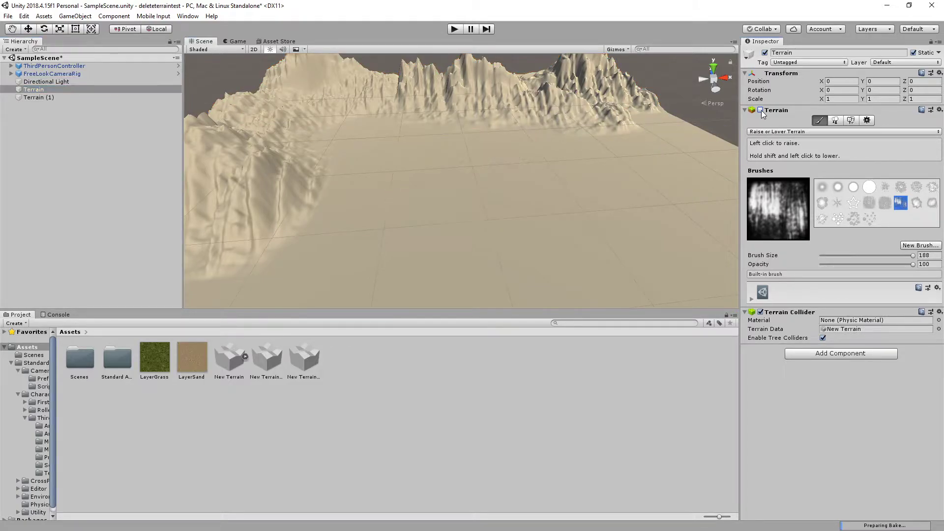
# Raise mountains along the remaining sides and outer corners of the large terrain, closing the ring around the original central terrain
pyautogui.click(51, 100)
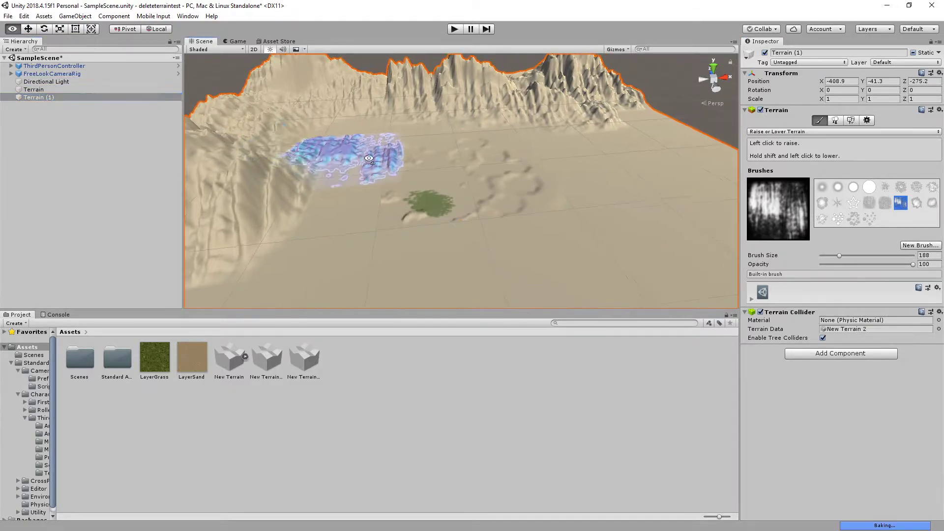
pyautogui.moveTo(354, 158)
pyautogui.mouseDown(button='right')
pyautogui.moveTo(481, 166)
pyautogui.moveTo(485, 181)
pyautogui.mouseUp(button='right')
pyautogui.keyDown('alt'); pyautogui.moveTo(485, 181); pyautogui.dragTo(406, 198); pyautogui.keyUp('alt')
pyautogui.press('s')
pyautogui.moveTo(406, 198); pyautogui.dragTo(407, 182, button='right')
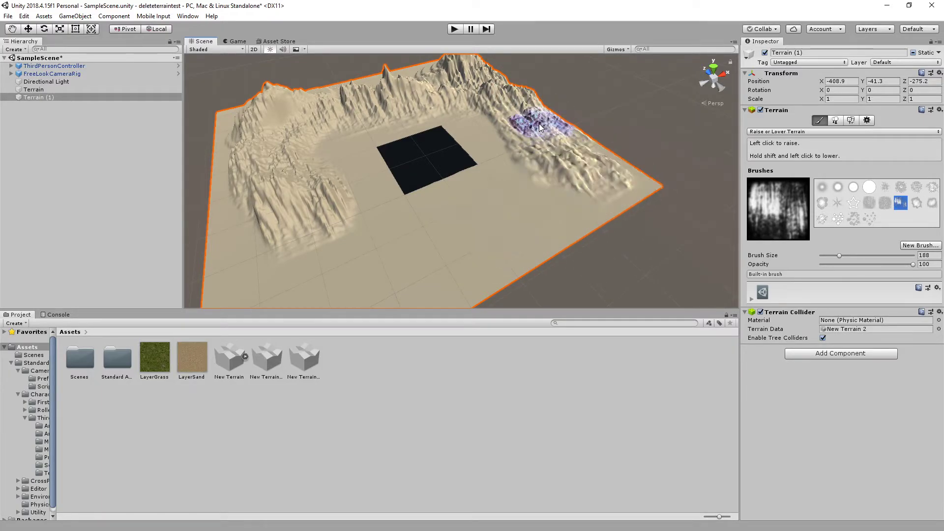
pyautogui.moveTo(540, 128)
pyautogui.mouseDown()
pyautogui.moveTo(556, 159)
pyautogui.moveTo(520, 220)
pyautogui.moveTo(401, 256)
pyautogui.moveTo(274, 211)
pyautogui.moveTo(263, 184)
pyautogui.mouseUp()
pyautogui.click(213, 106)
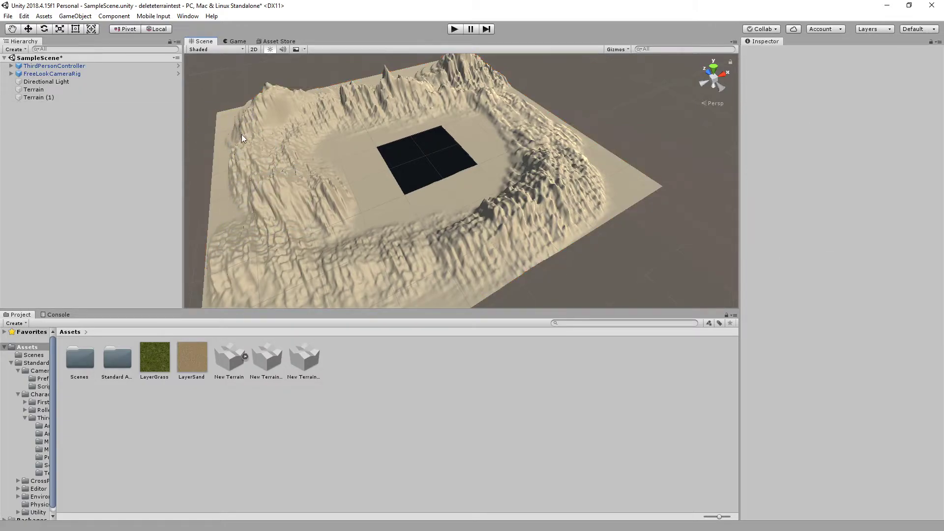
pyautogui.click(241, 135)
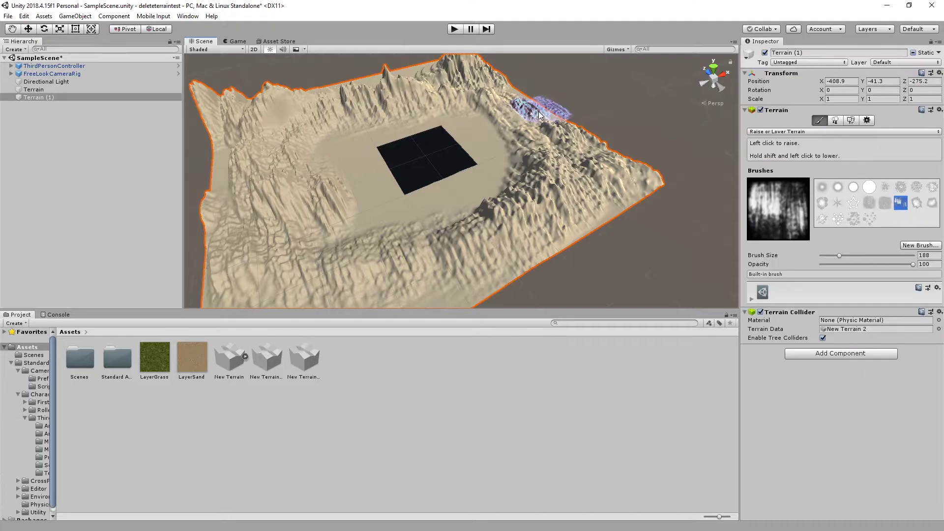
# Raise mountains on the remaining flat outer corner of the large terrain with the same size 188 textured brush
pyautogui.moveTo(560, 209); pyautogui.dragTo(465, 234, button='right')
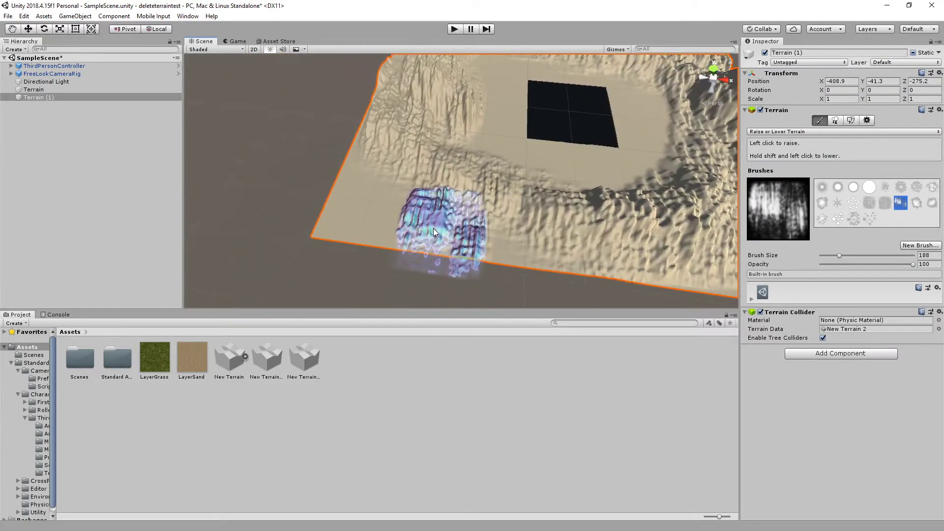
pyautogui.moveTo(399, 229)
pyautogui.mouseDown()
pyautogui.moveTo(443, 221)
pyautogui.moveTo(394, 211)
pyautogui.mouseUp()
pyautogui.moveTo(549, 211); pyautogui.dragTo(591, 163, button='right')
pyautogui.keyDown('alt'); pyautogui.moveTo(591, 163); pyautogui.dragTo(610, 149); pyautogui.keyUp('alt')
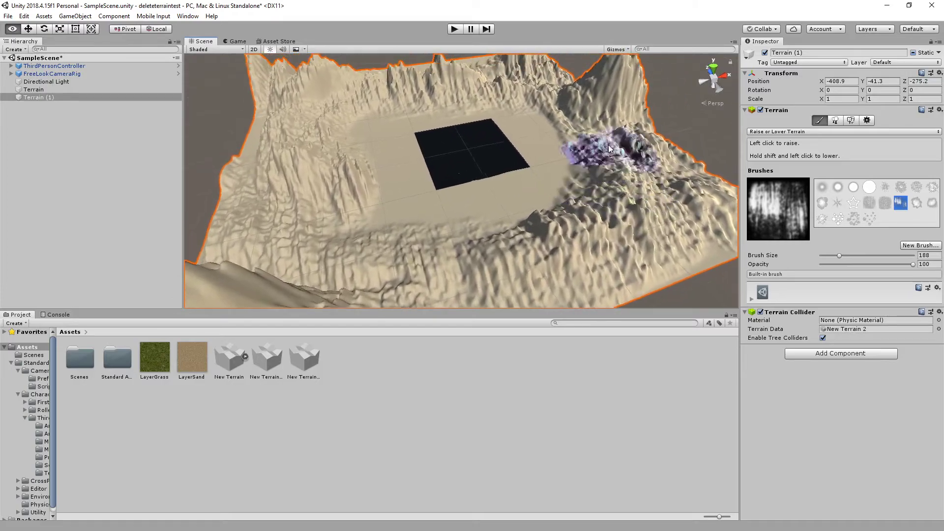
# Play-test the scene by running the character across the playable area to inspect the mountain backdrop, and stop play mode
pyautogui.click(455, 30)
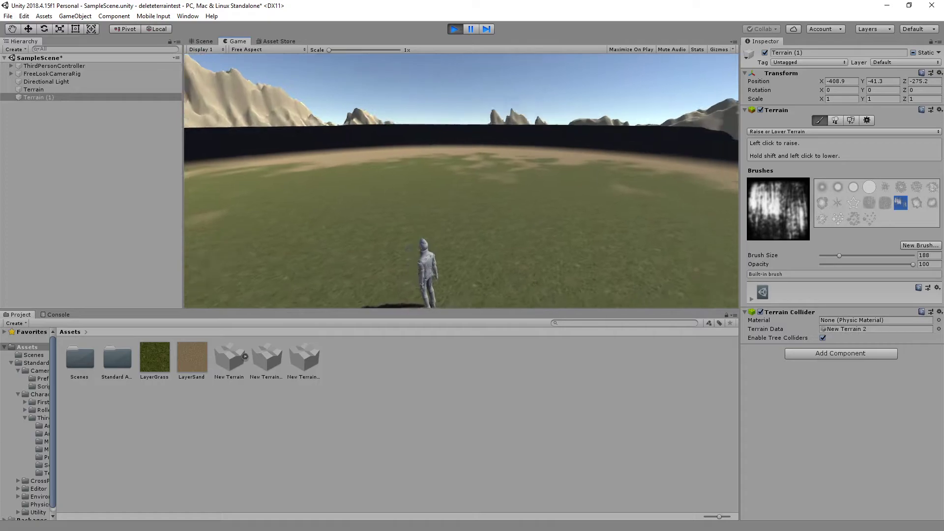
pyautogui.press('w')
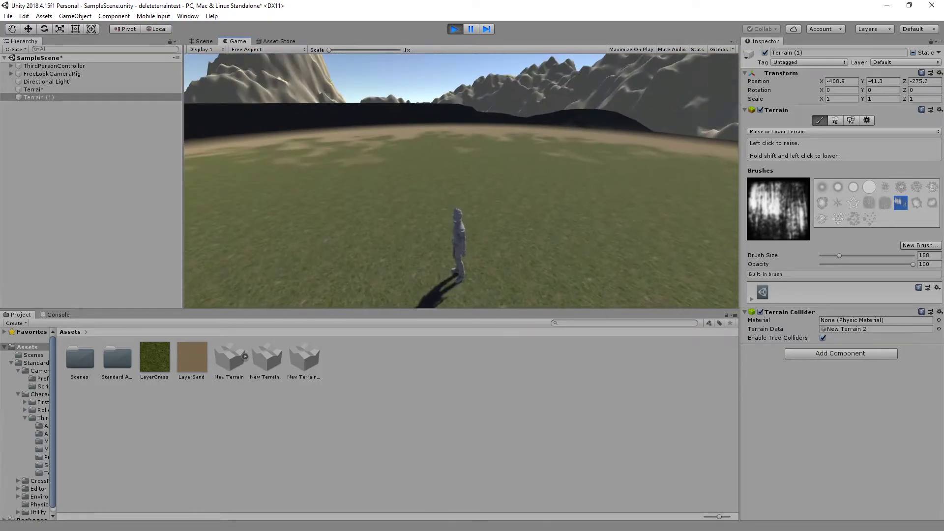
pyautogui.press('w')
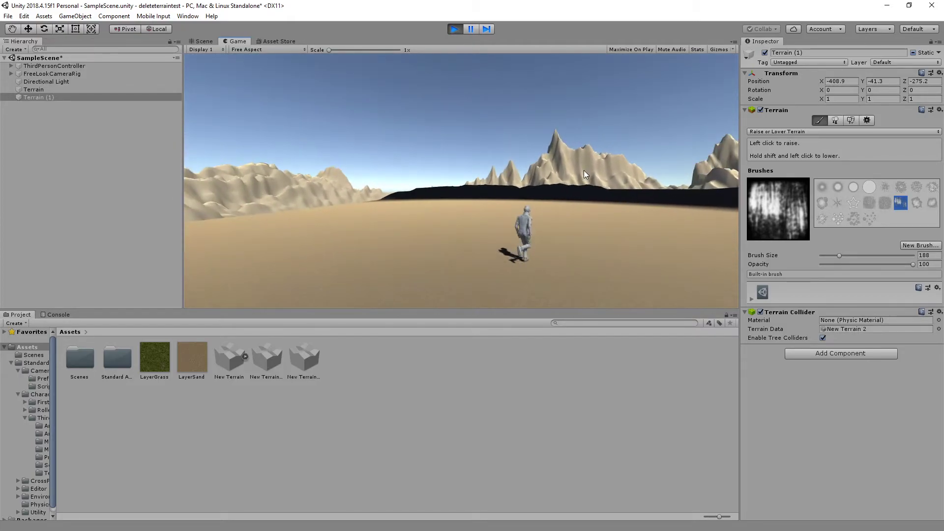
pyautogui.click(453, 29)
# Refresh the dark central terrain by switching its Terrain component and its Lightmap Static setting off and back on
pyautogui.keyDown('alt'); pyautogui.moveTo(525, 185); pyautogui.dragTo(490, 138); pyautogui.keyUp('alt')
pyautogui.press('w')
pyautogui.moveTo(490, 138)
pyautogui.mouseDown(button='right')
pyautogui.moveTo(493, 156)
pyautogui.moveTo(495, 148)
pyautogui.mouseUp(button='right')
pyautogui.keyDown('alt'); pyautogui.moveTo(494, 148); pyautogui.dragTo(524, 119); pyautogui.keyUp('alt')
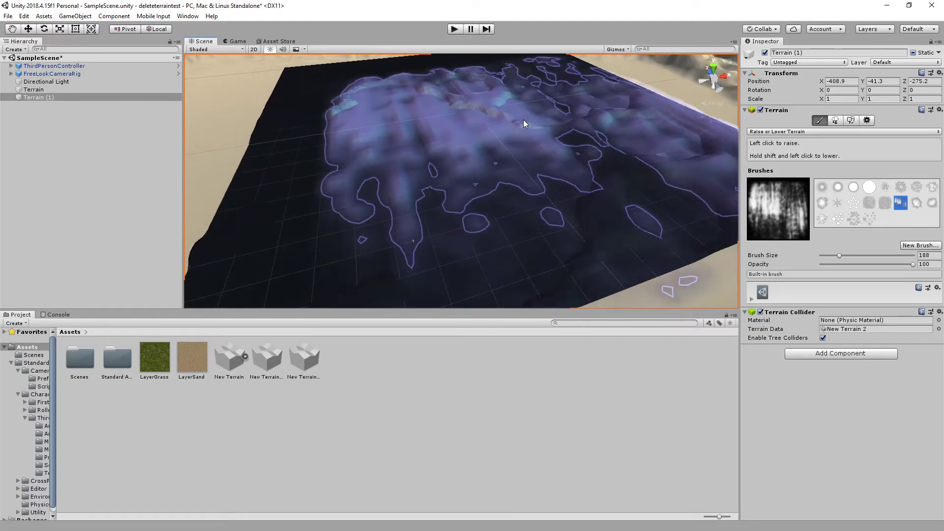
pyautogui.click(79, 89)
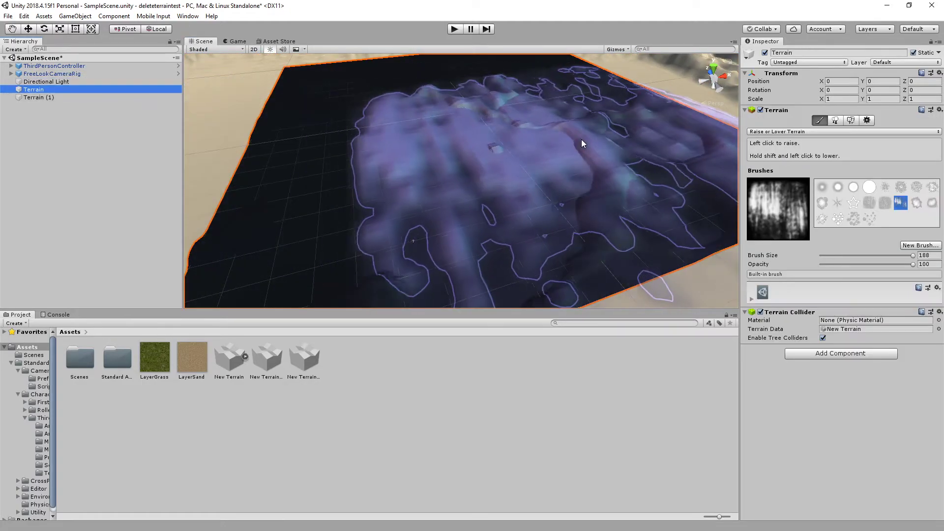
pyautogui.click(762, 110)
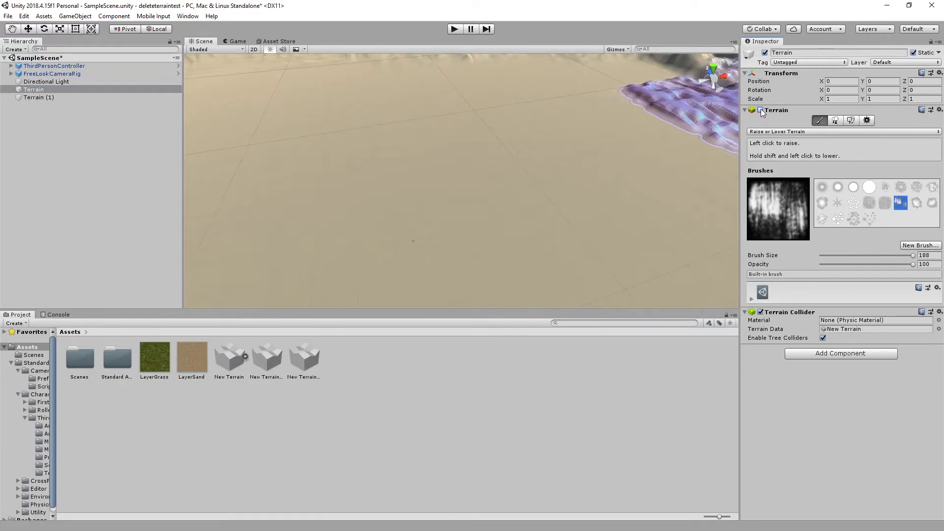
pyautogui.click(762, 110)
pyautogui.click(867, 120)
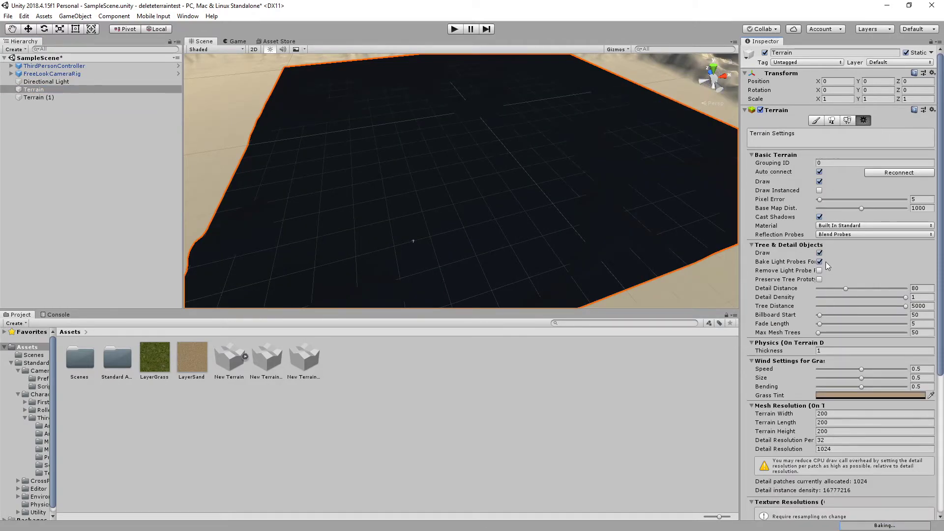
pyautogui.scroll(-7, 796, 243)
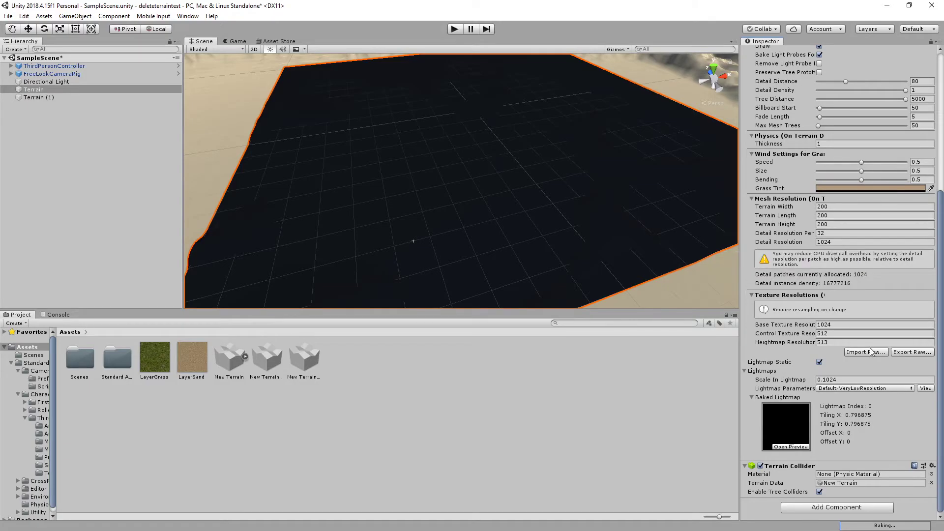
pyautogui.click(820, 363)
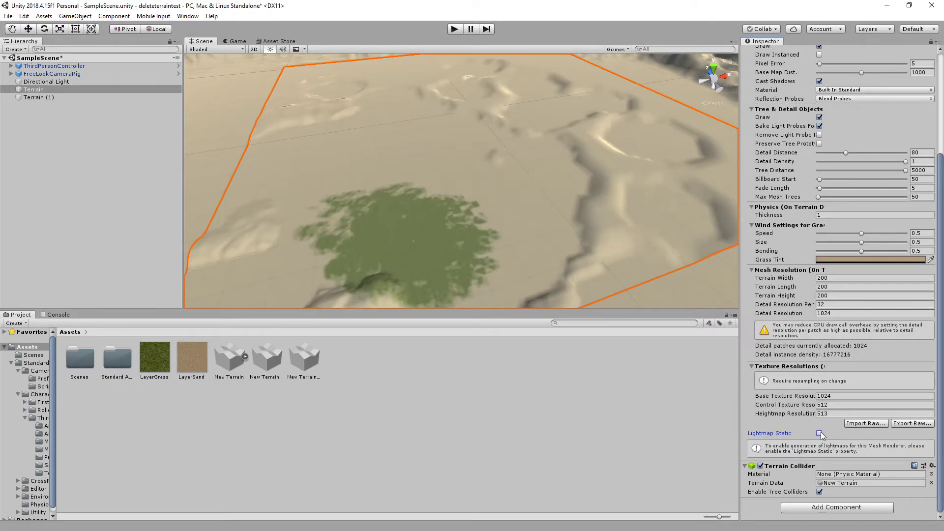
pyautogui.click(820, 433)
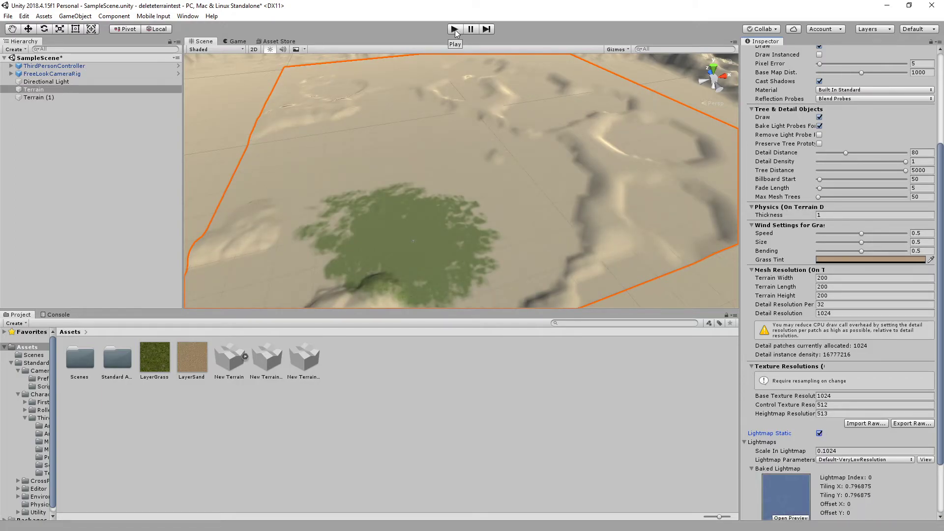
# Play the scene again and run the character over the grass and sand to examine the central terrain's lighting against the mountains
pyautogui.click(455, 30)
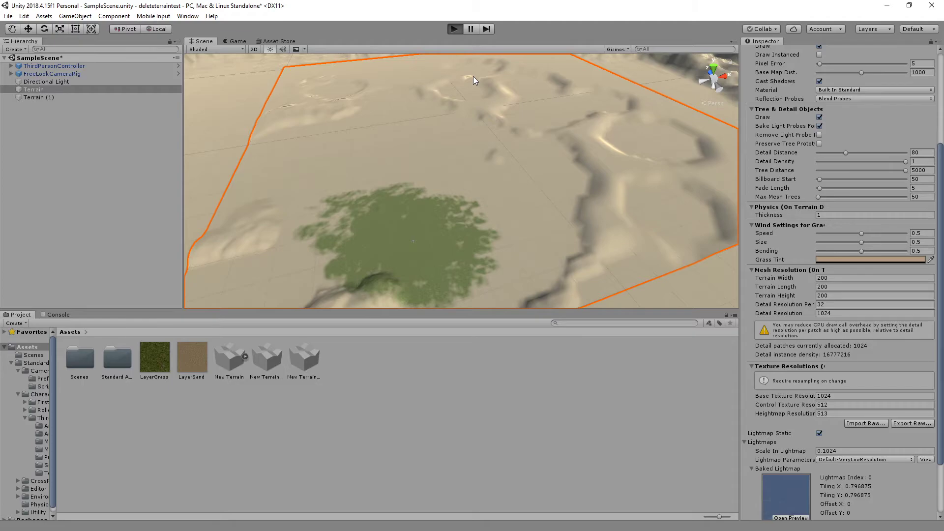
pyautogui.press('w')
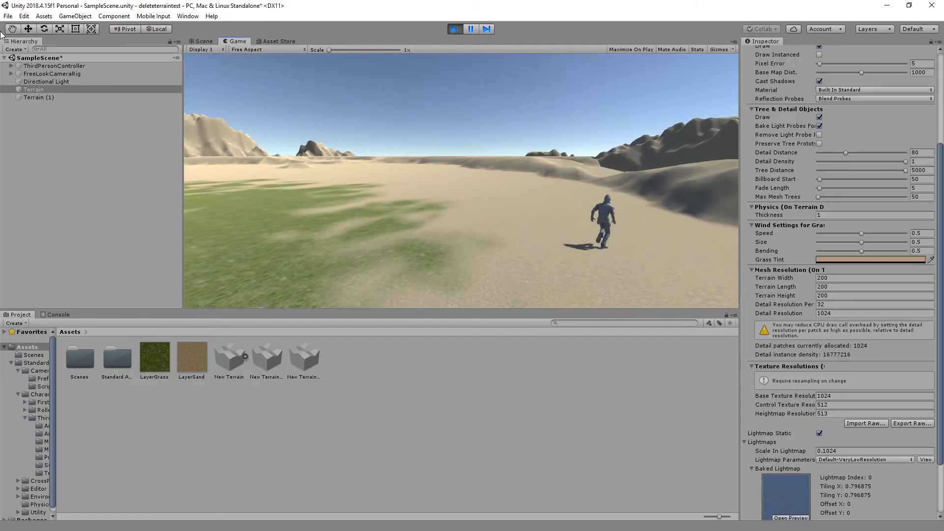
pyautogui.press('w')
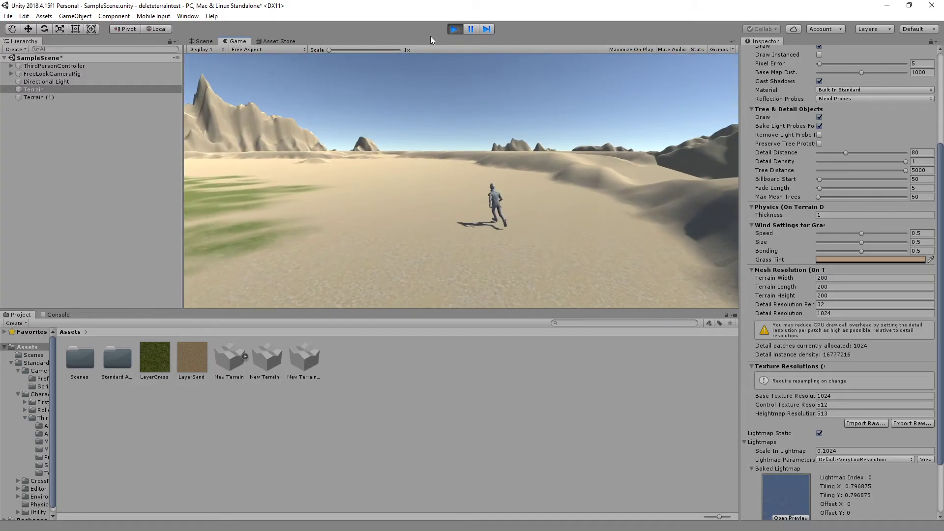
pyautogui.press('a')
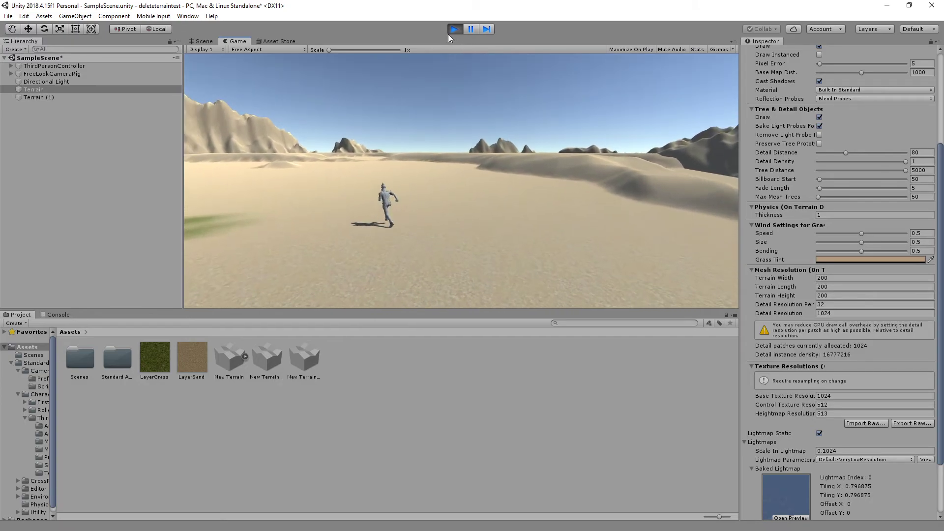
pyautogui.press('w')
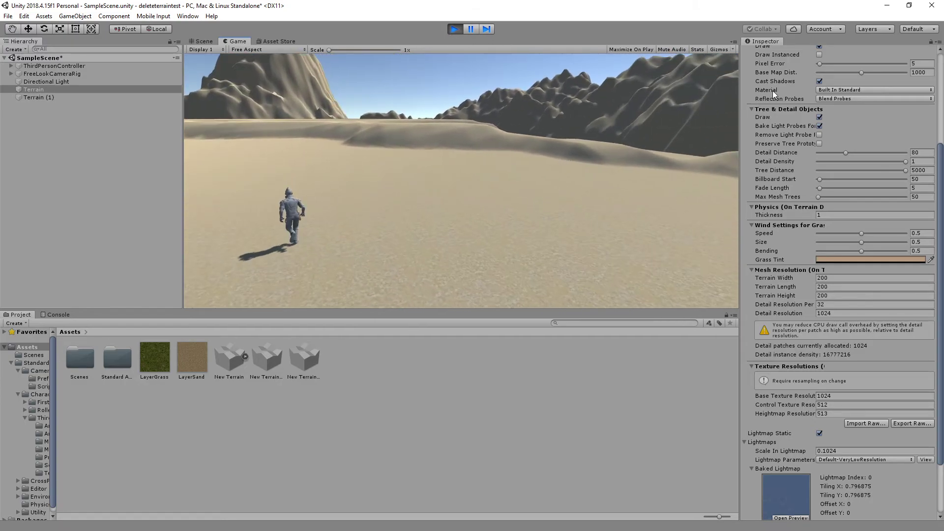
pyautogui.press('w')
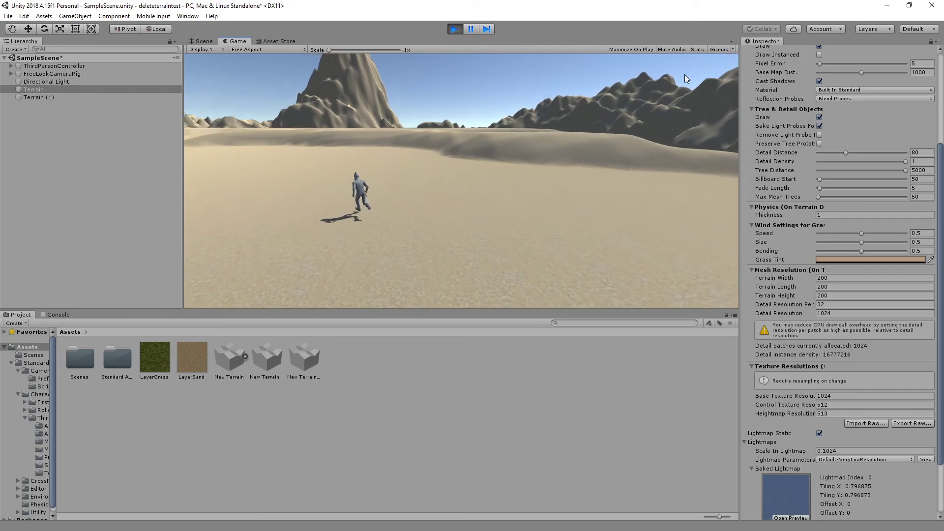